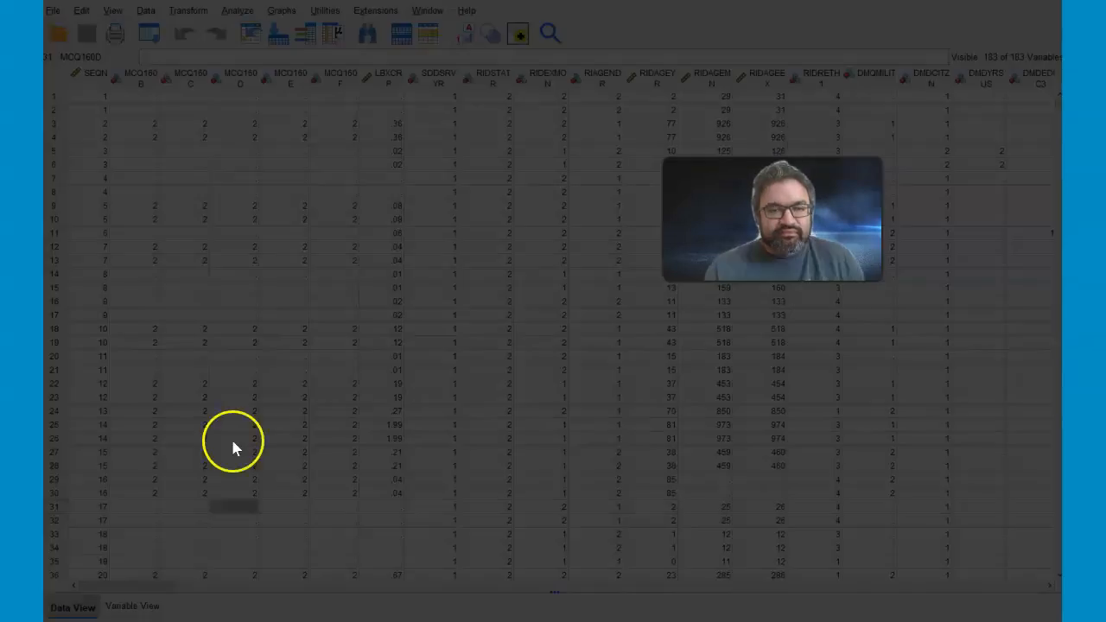
pyautogui.click(596, 233)
pyautogui.click(136, 215)
pyautogui.click(234, 442)
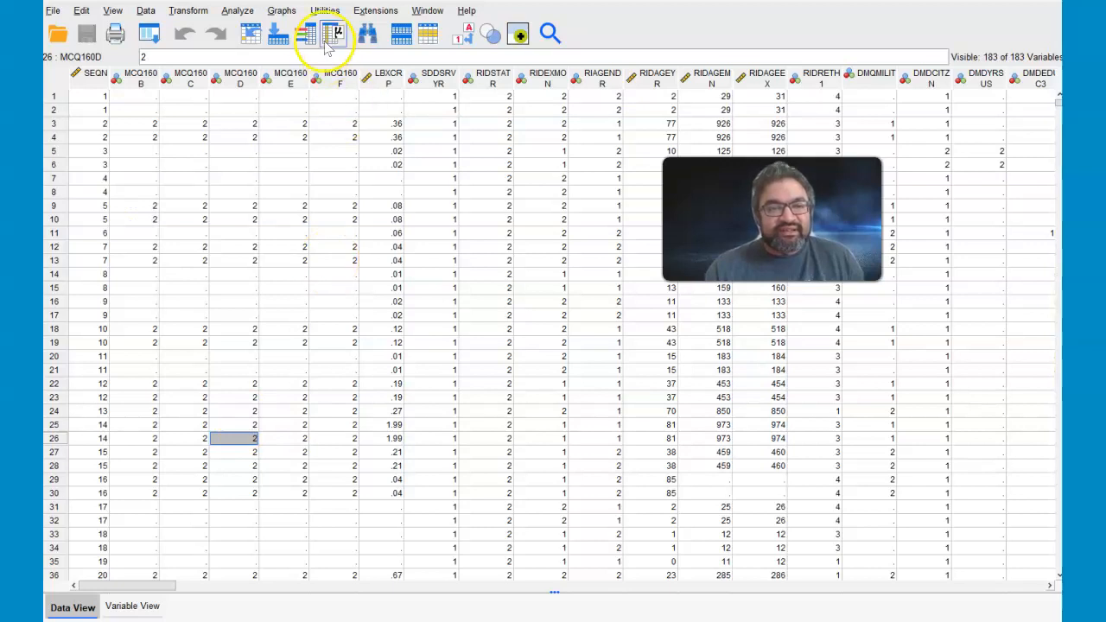
# Step: Open the One-Way ANOVA setup for comparing means
pyautogui.click(237, 11)
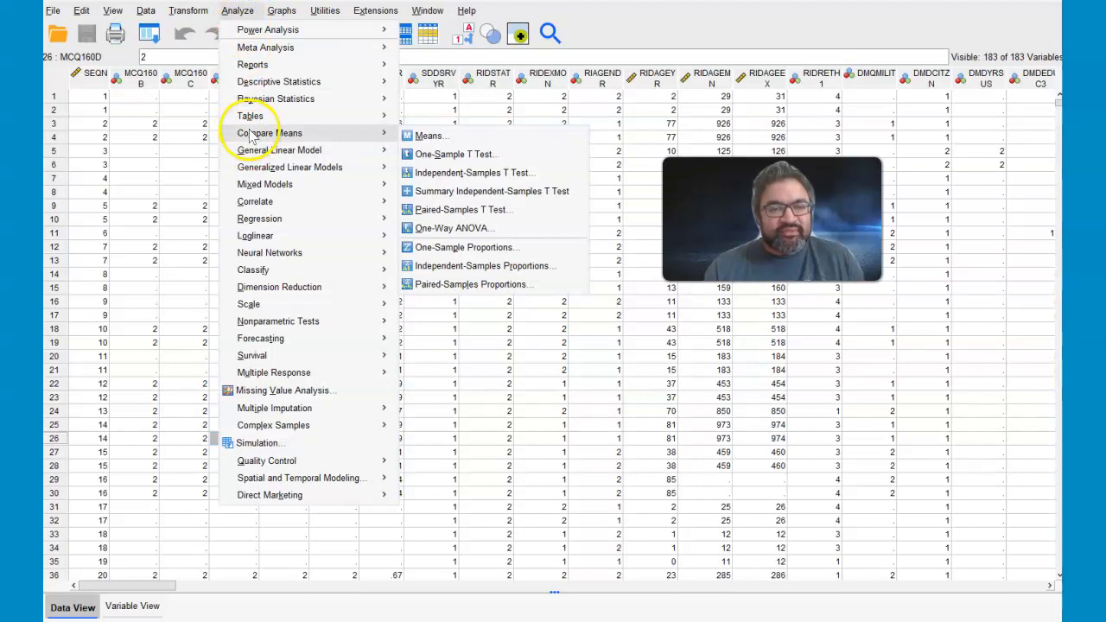
pyautogui.moveTo(302, 150)
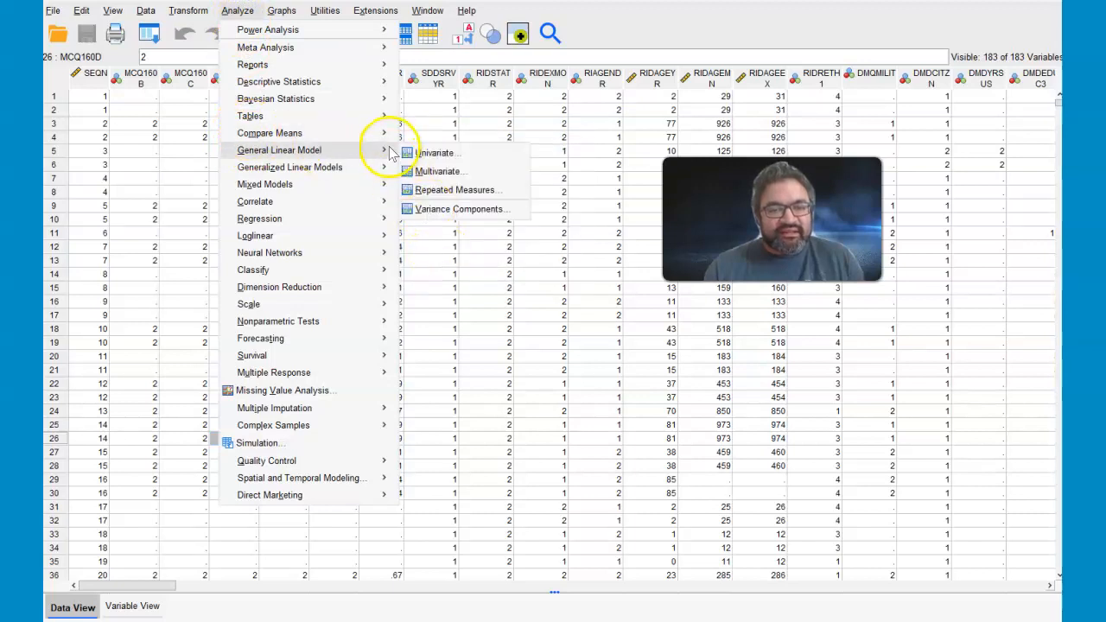
pyautogui.moveTo(386, 137)
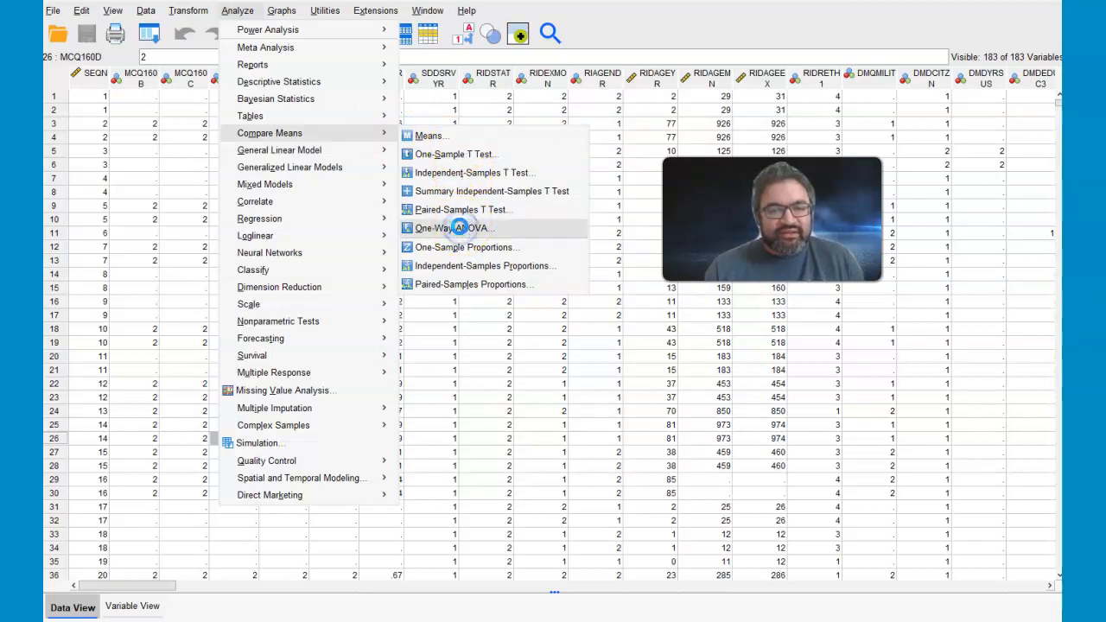
pyautogui.click(461, 228)
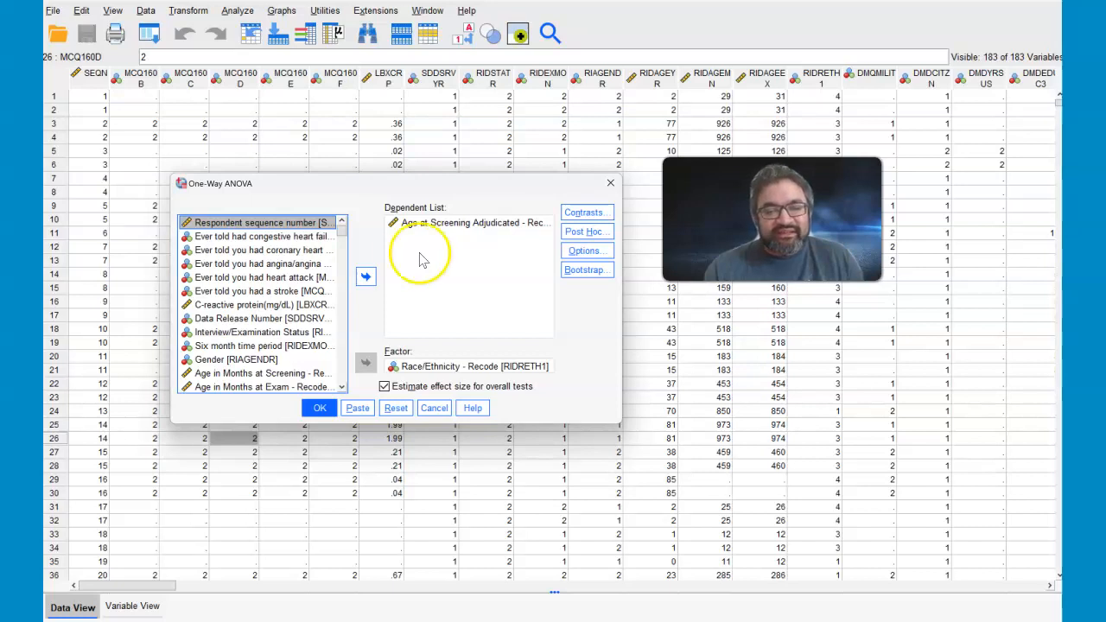
# Step: Add Games-Howell to the ANOVA's post hoc multiple comparisons
pyautogui.click(578, 234)
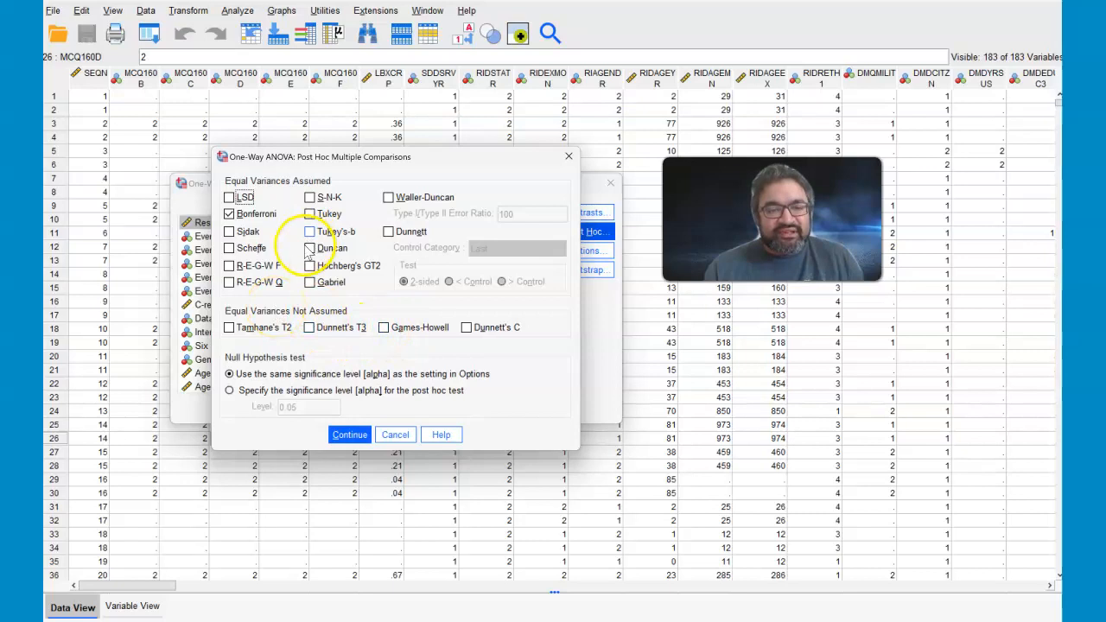
pyautogui.click(384, 333)
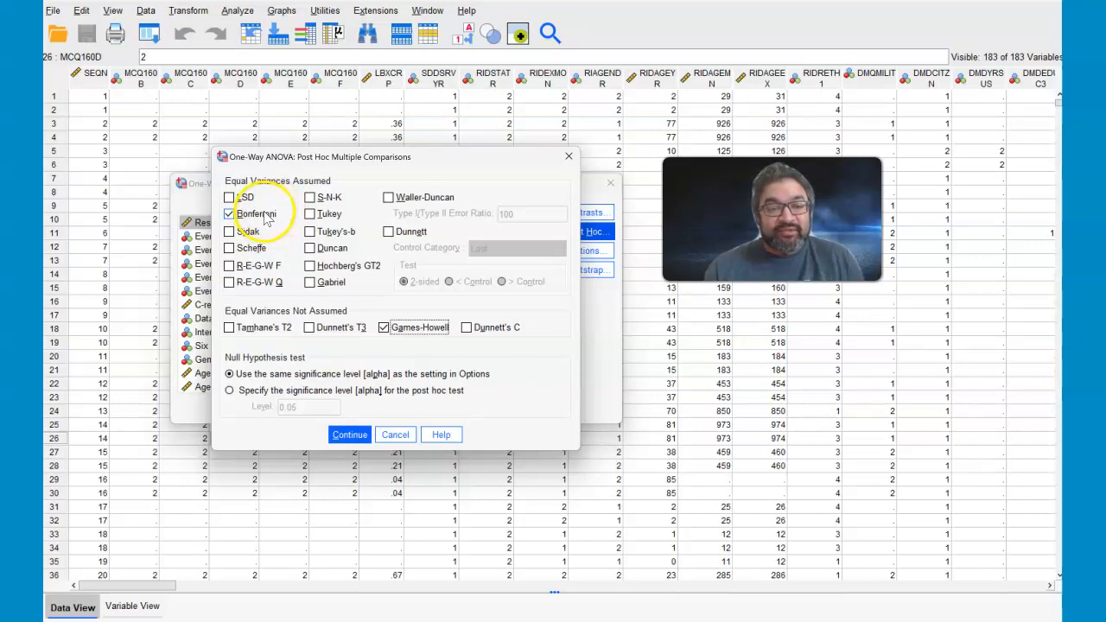
pyautogui.click(383, 329)
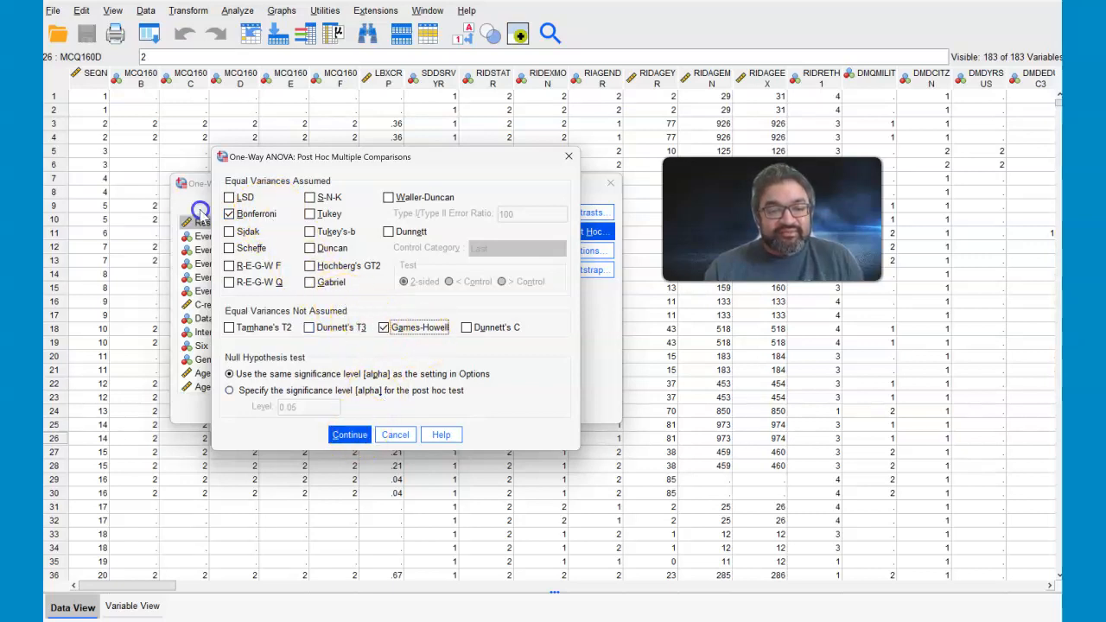
pyautogui.click(348, 435)
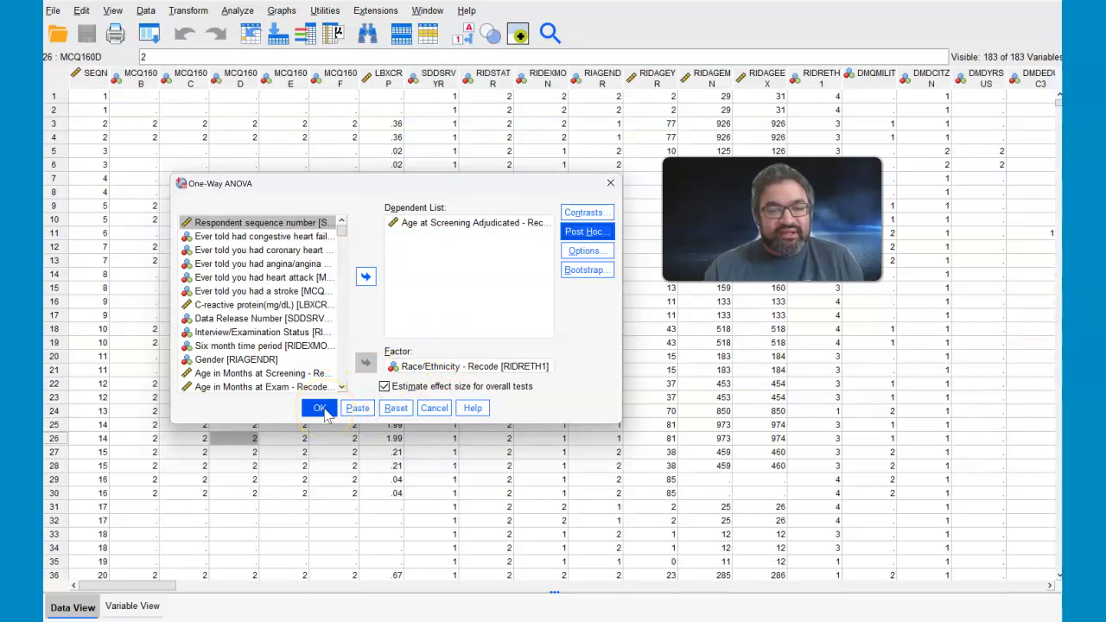
# Step: Remove Games-Howell from the post hoc tests, keeping Bonferroni, and run the ANOVA of age at screening by race/ethnicity
pyautogui.click(593, 235)
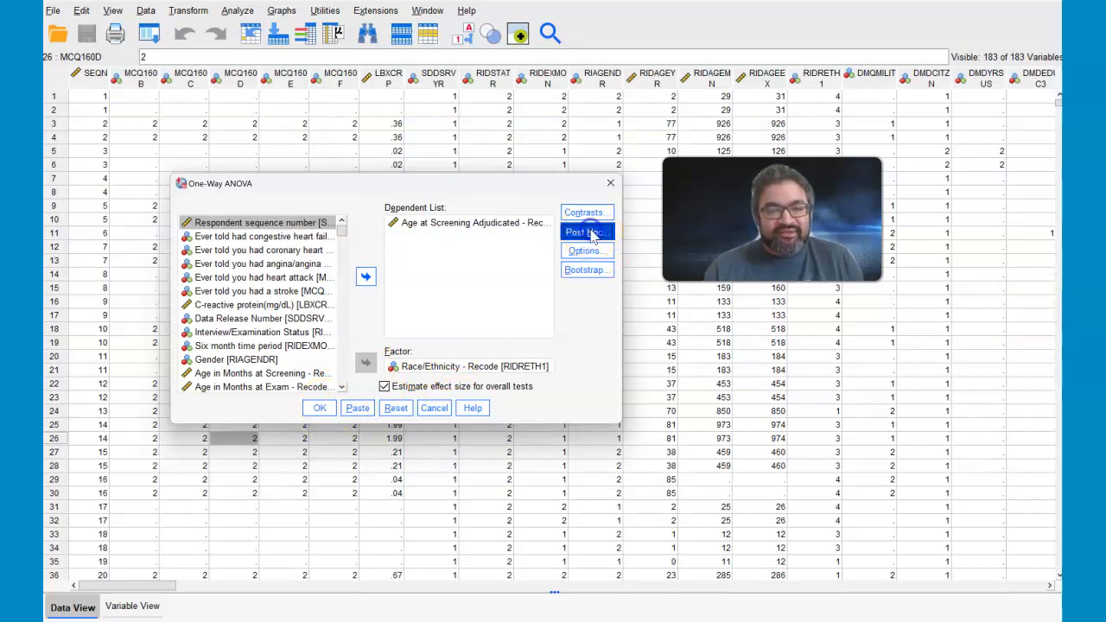
pyautogui.click(394, 332)
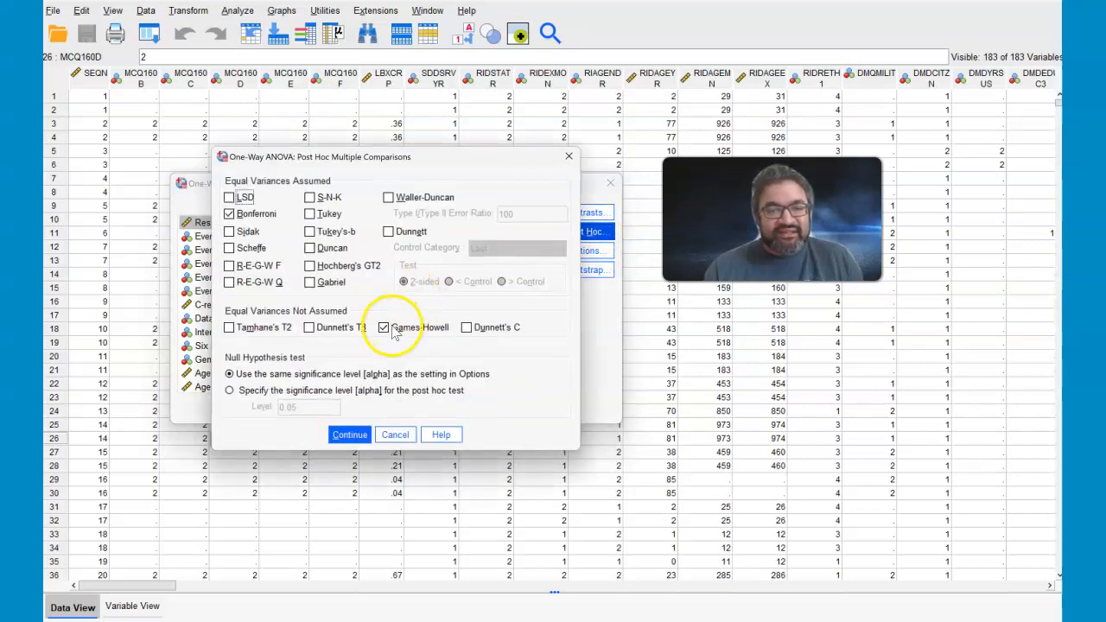
pyautogui.click(385, 329)
pyautogui.click(350, 435)
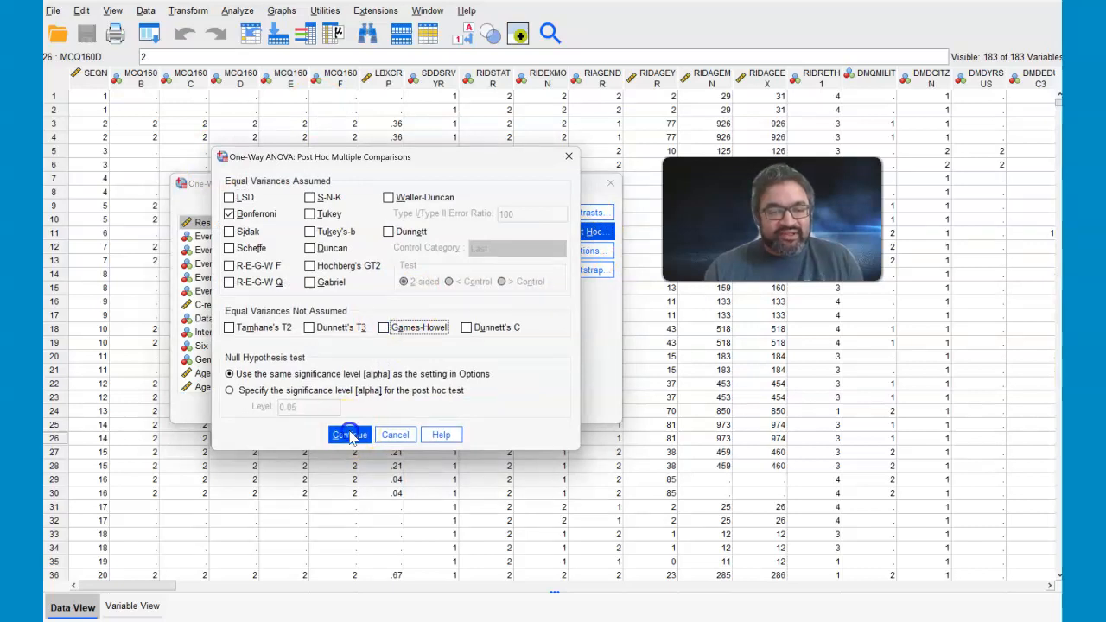
pyautogui.click(321, 409)
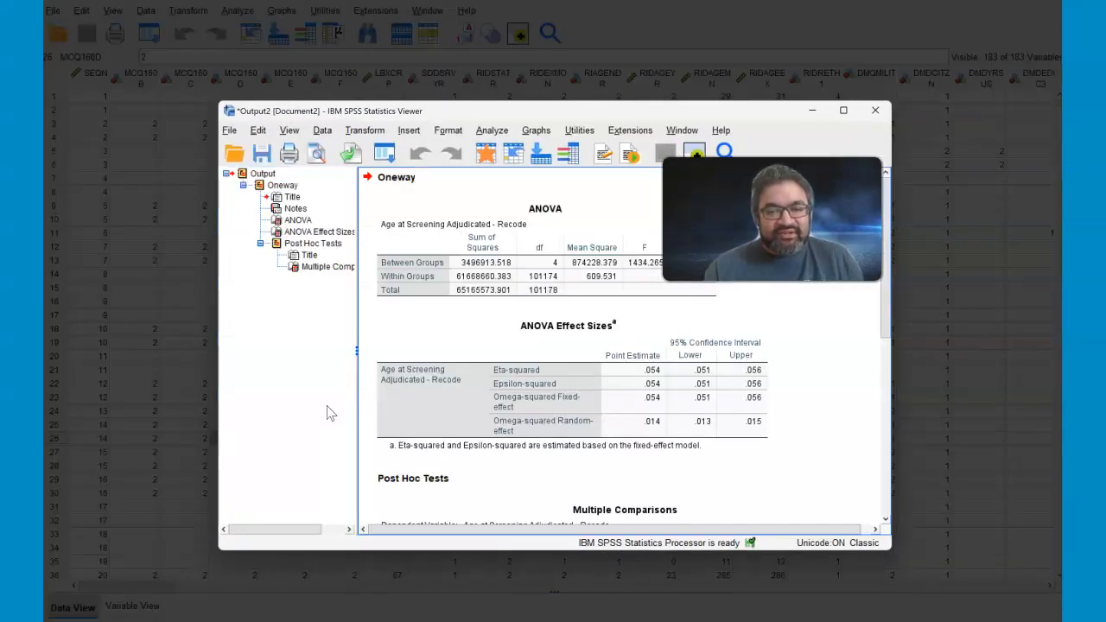
# Step: Examine the ANOVA table, the effect sizes and the Bonferroni multiple comparisons in the output
pyautogui.moveTo(498, 113); pyautogui.dragTo(336, 123)
pyautogui.click(275, 267)
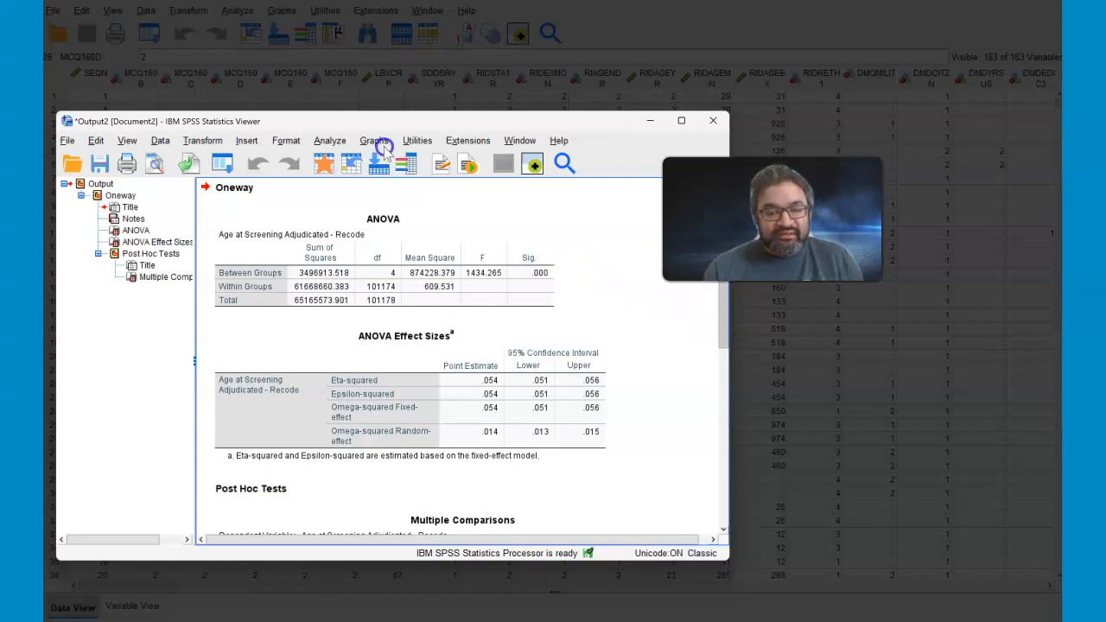
pyautogui.moveTo(723, 316); pyautogui.dragTo(729, 383)
pyautogui.click(310, 501)
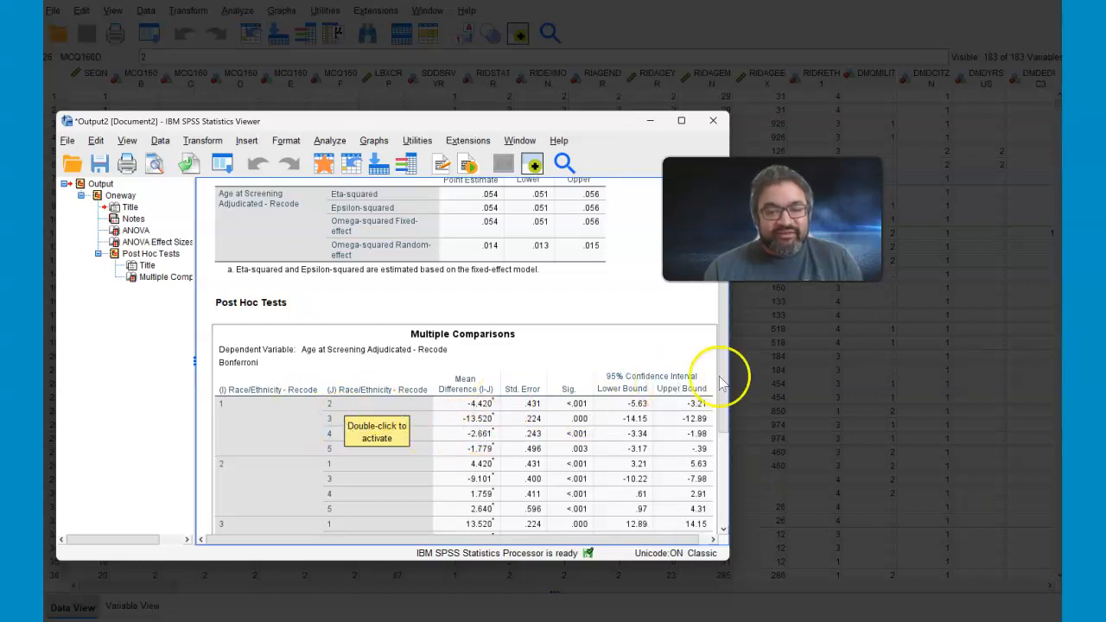
pyautogui.moveTo(721, 376); pyautogui.dragTo(747, 371)
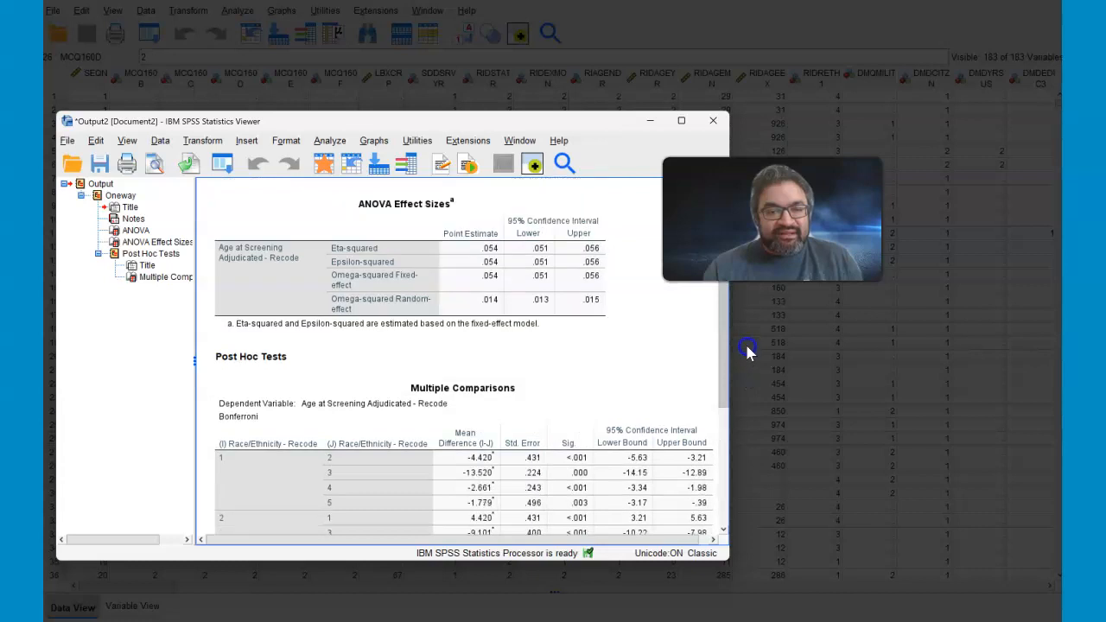
pyautogui.scroll(1, 747, 345)
pyautogui.click(491, 330)
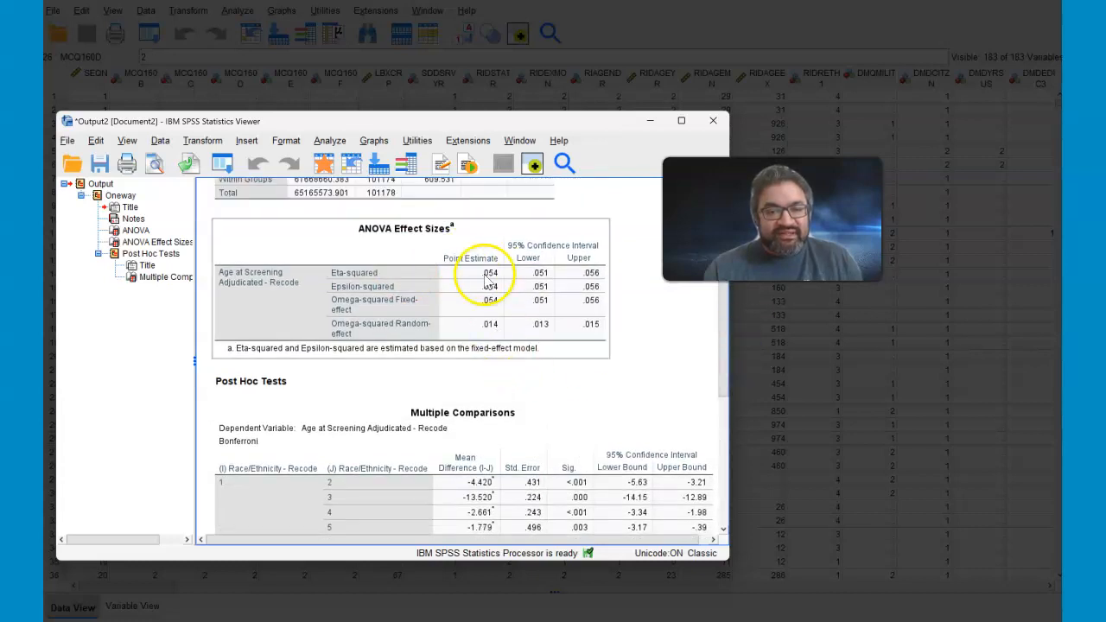
pyautogui.click(666, 296)
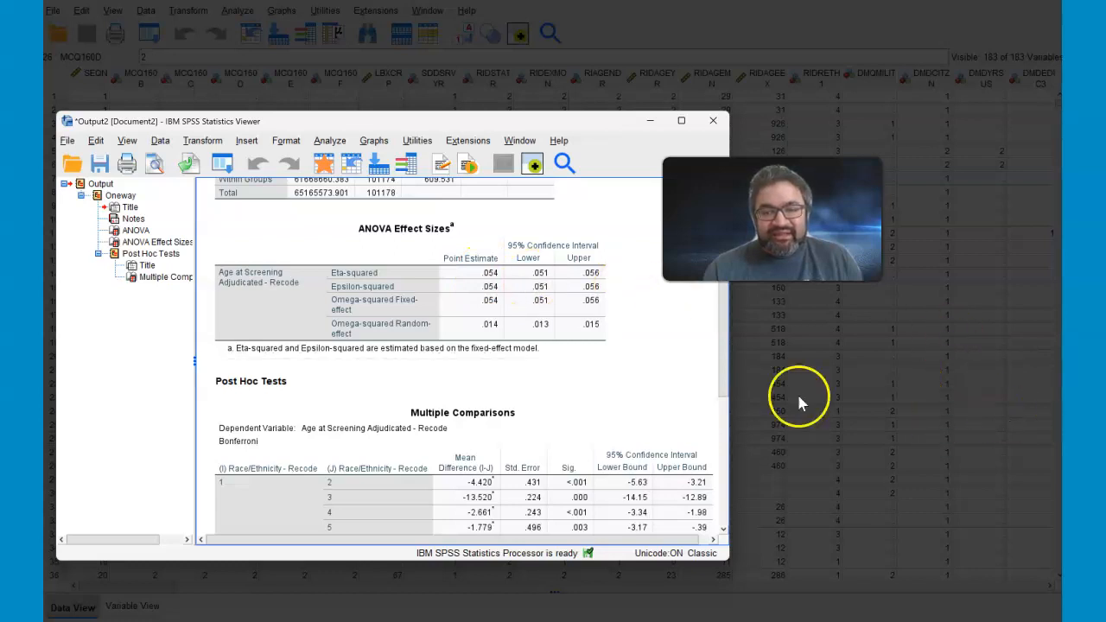
pyautogui.scroll(4, 724, 372)
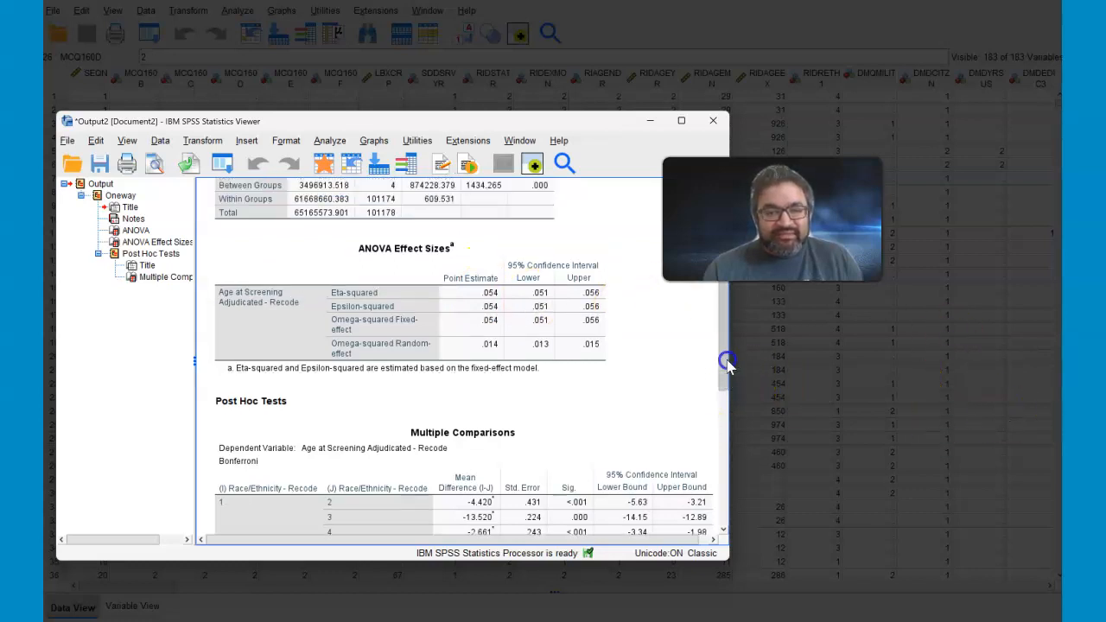
pyautogui.scroll(1, 735, 294)
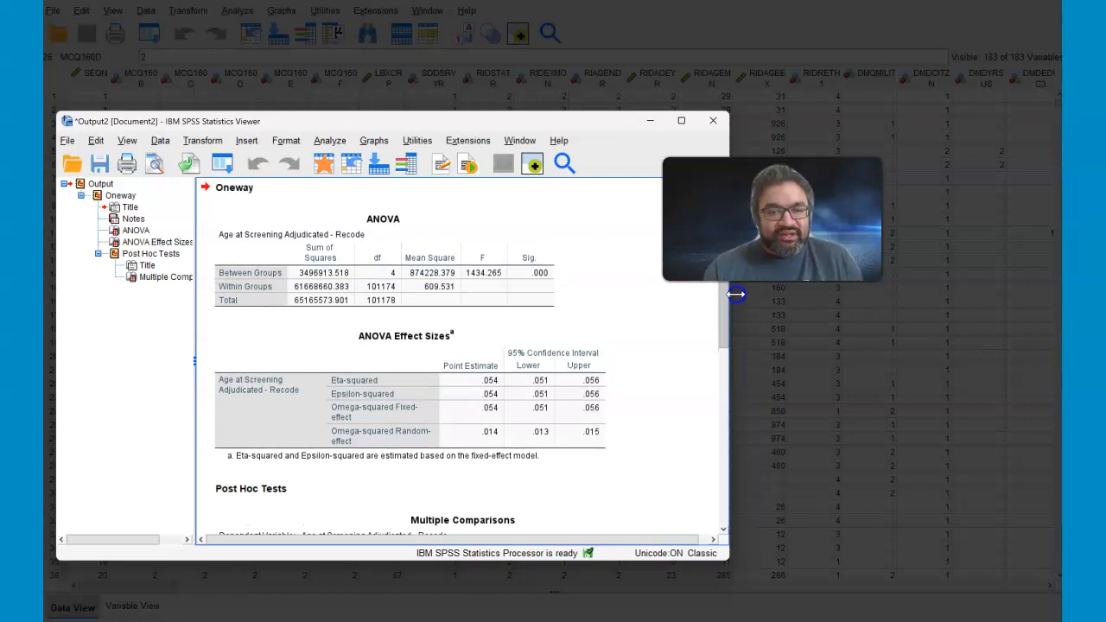
pyautogui.scroll(-6, 735, 294)
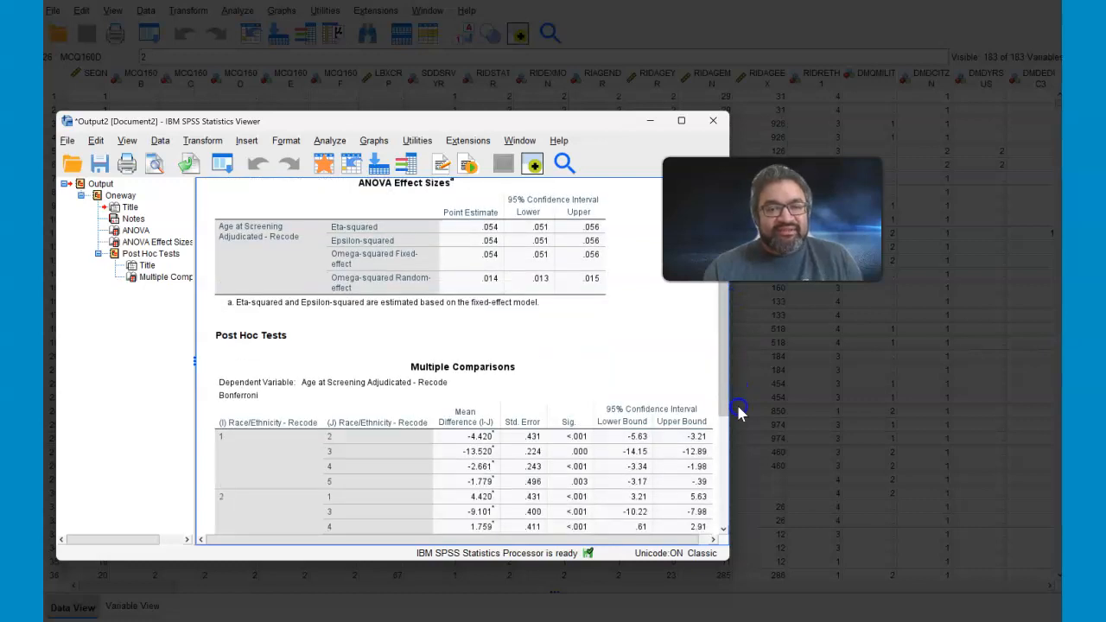
pyautogui.scroll(5, 738, 348)
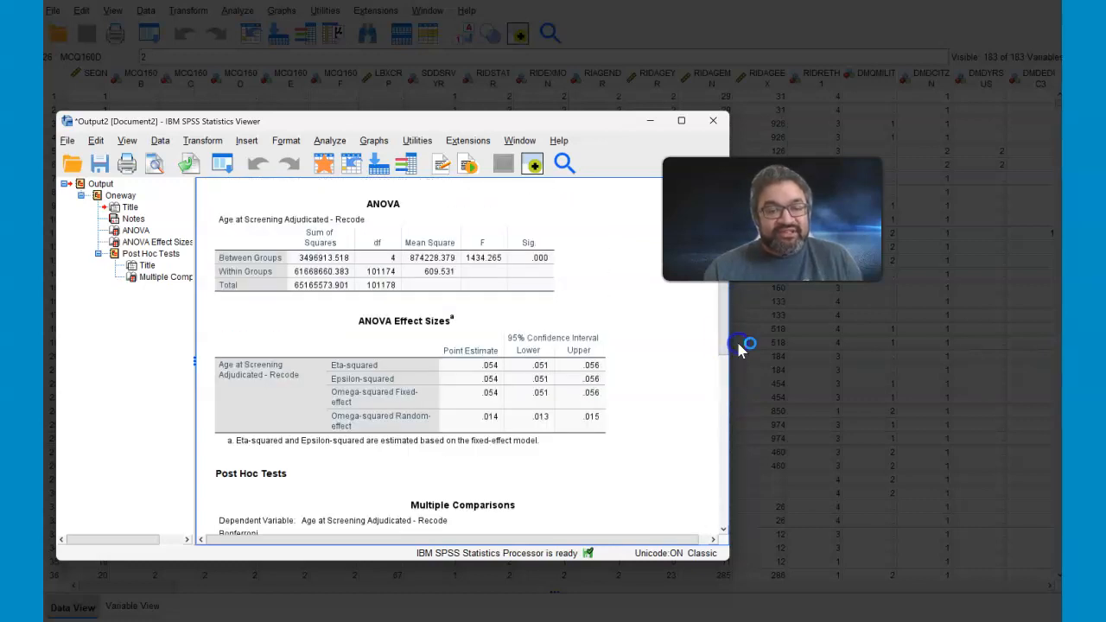
pyautogui.click(579, 331)
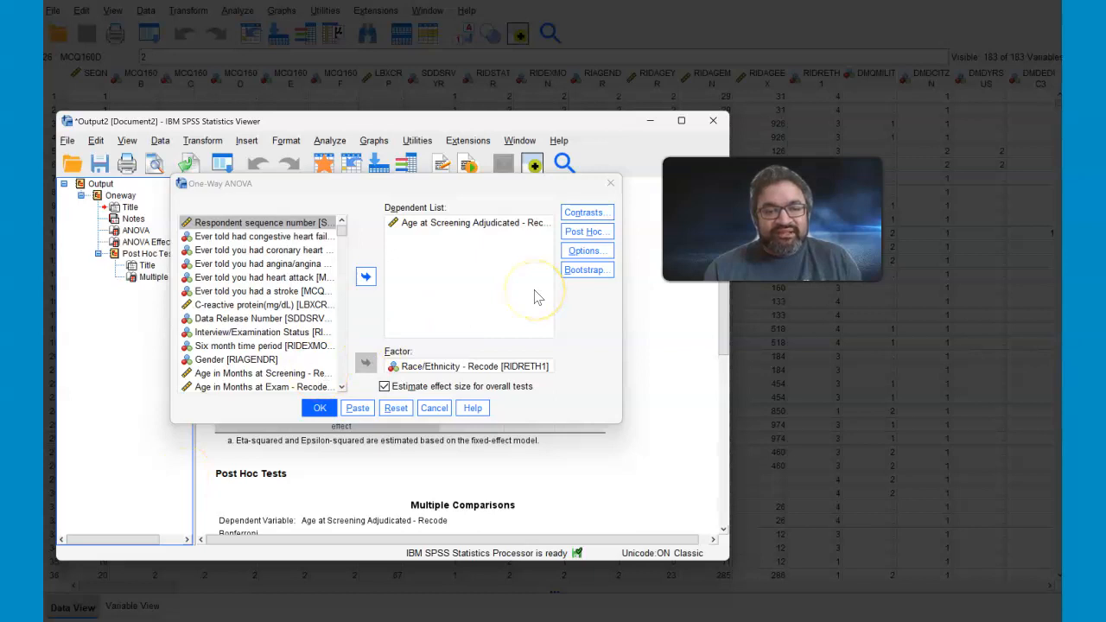
# Step: Rerun the One-Way ANOVA of age by race/ethnicity with the homogeneity of variance test enabled
pyautogui.click(431, 412)
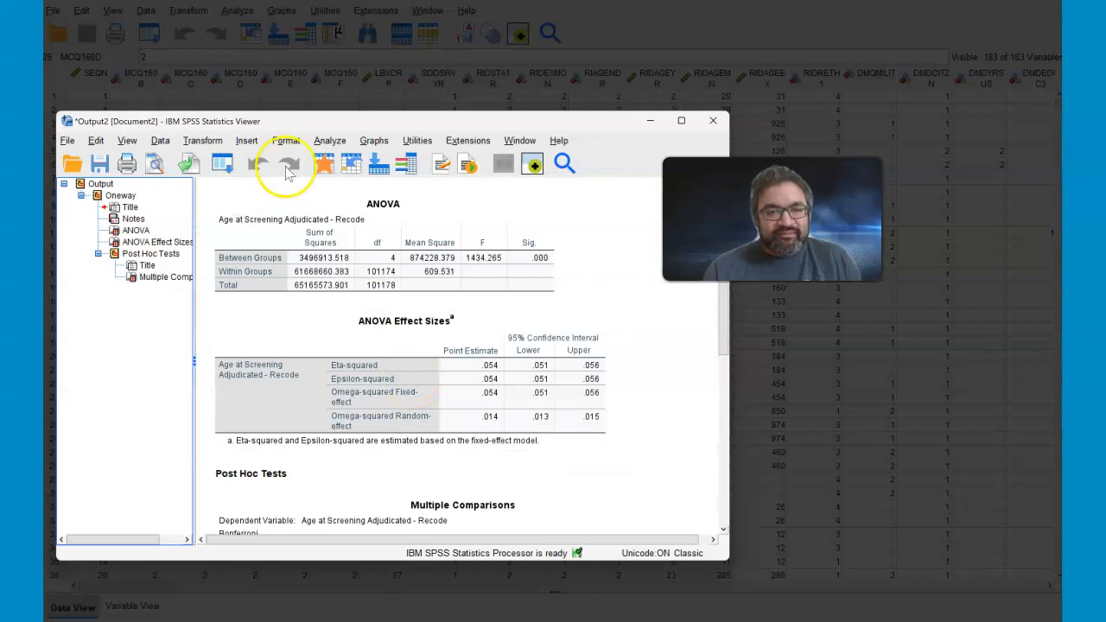
pyautogui.click(326, 141)
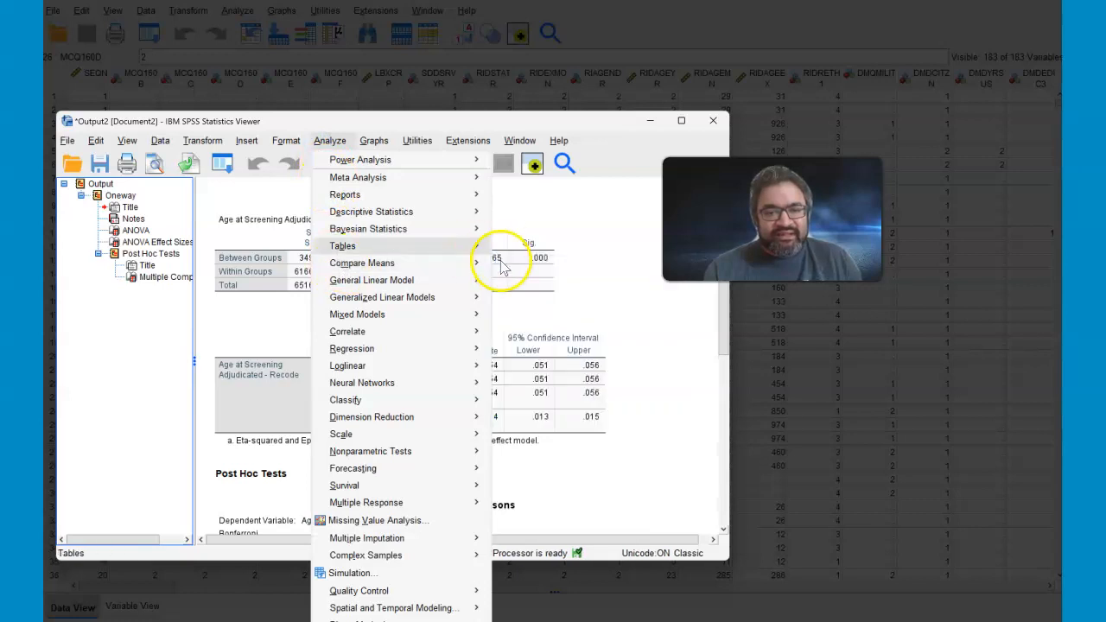
pyautogui.moveTo(465, 264)
pyautogui.click(522, 361)
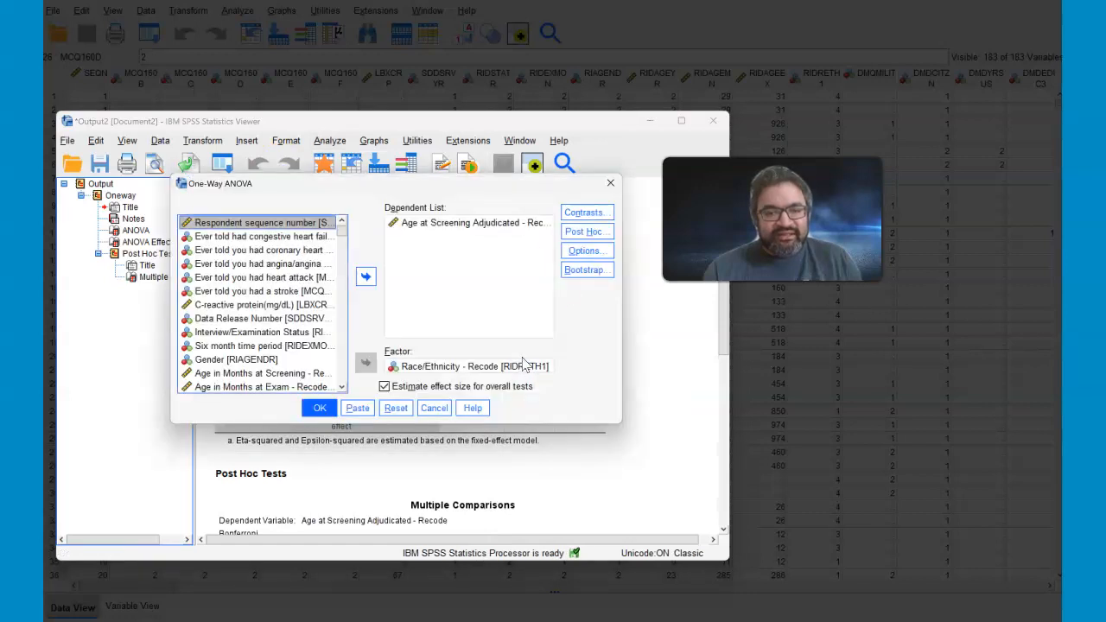
pyautogui.click(575, 253)
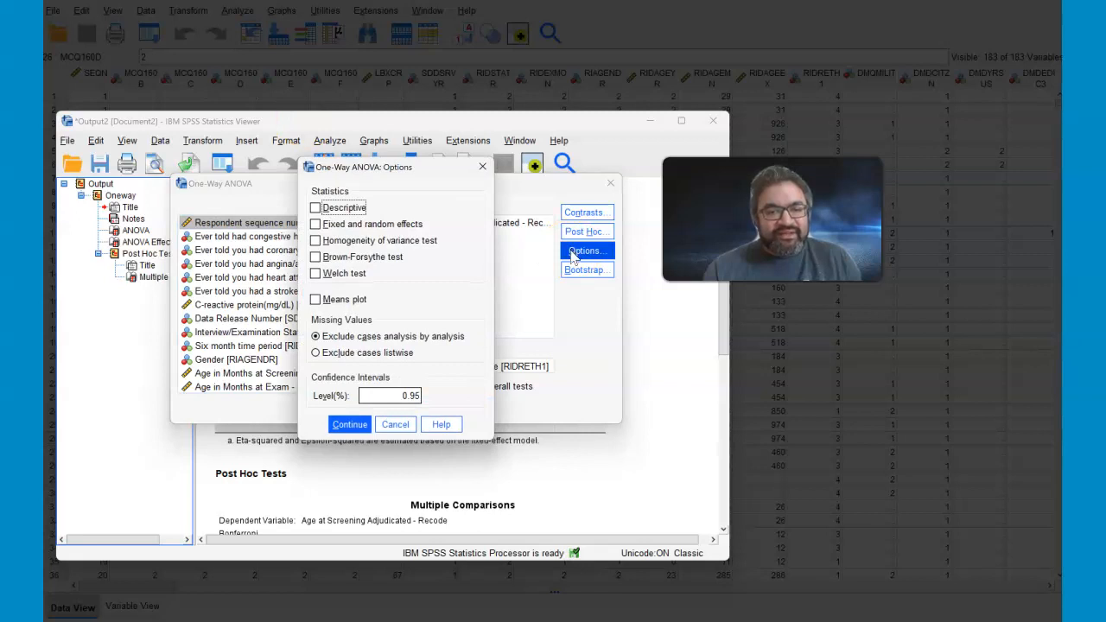
pyautogui.click(418, 248)
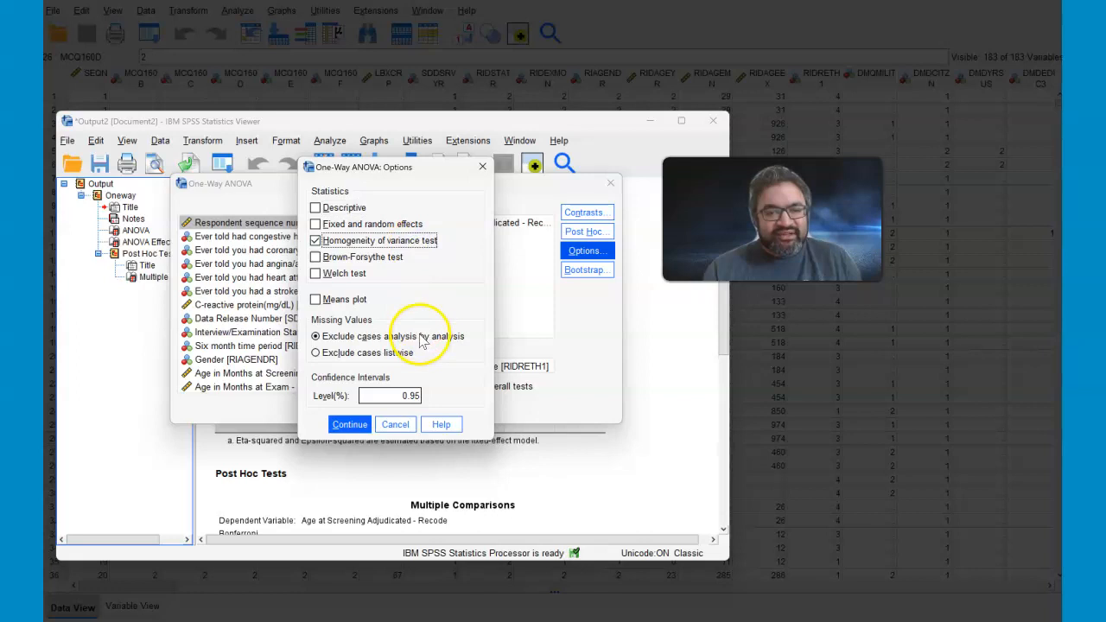
pyautogui.click(351, 426)
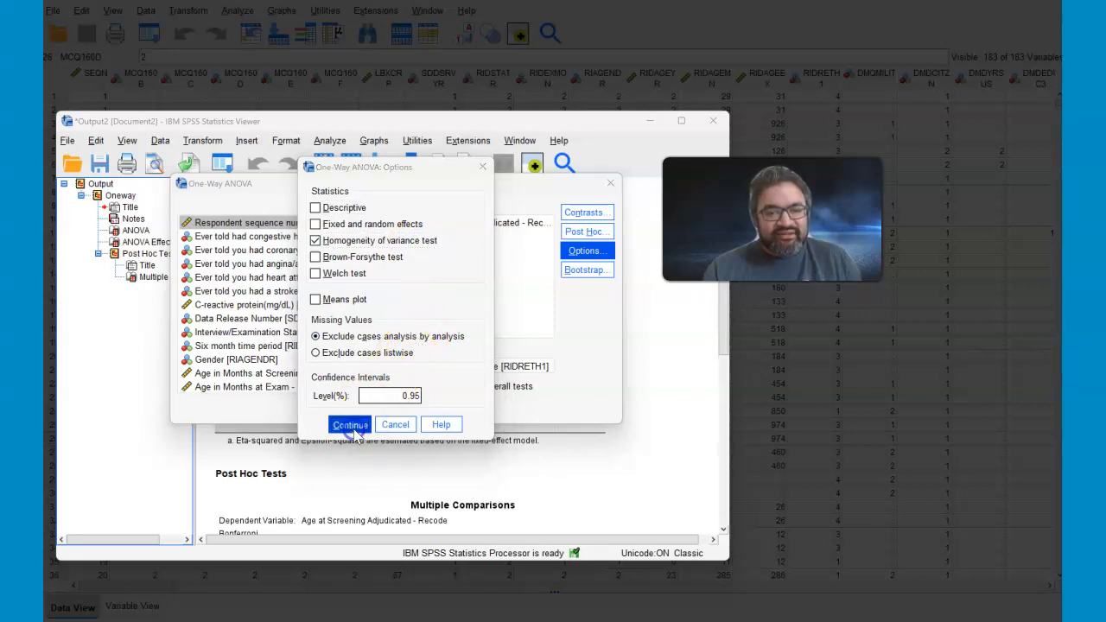
pyautogui.click(319, 409)
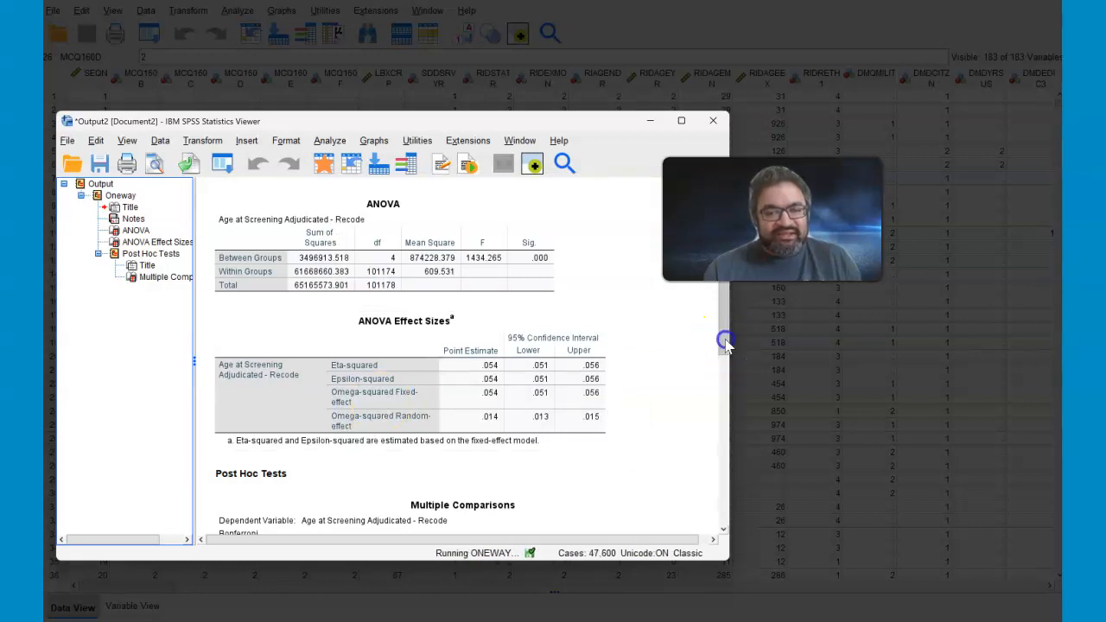
# Step: Check the significance values in the Tests of Homogeneity of Variances table of the second ANOVA run
pyautogui.moveTo(726, 348)
pyautogui.mouseDown()
pyautogui.moveTo(733, 363)
pyautogui.moveTo(723, 365)
pyautogui.moveTo(732, 321)
pyautogui.moveTo(728, 362)
pyautogui.mouseUp()
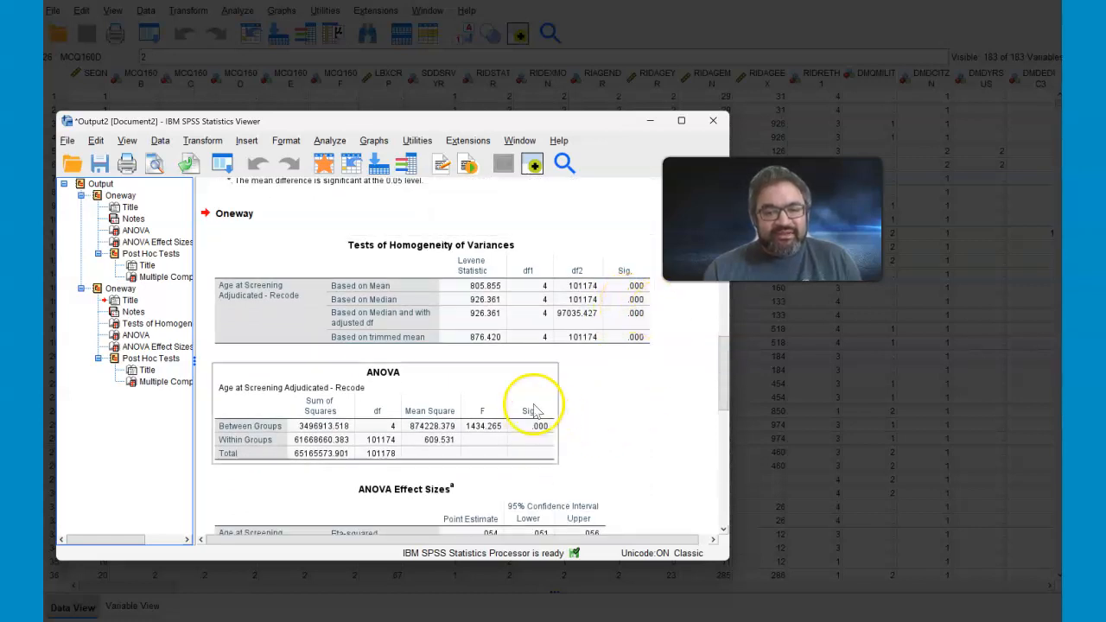
pyautogui.moveTo(721, 379); pyautogui.dragTo(751, 371)
pyautogui.click(527, 292)
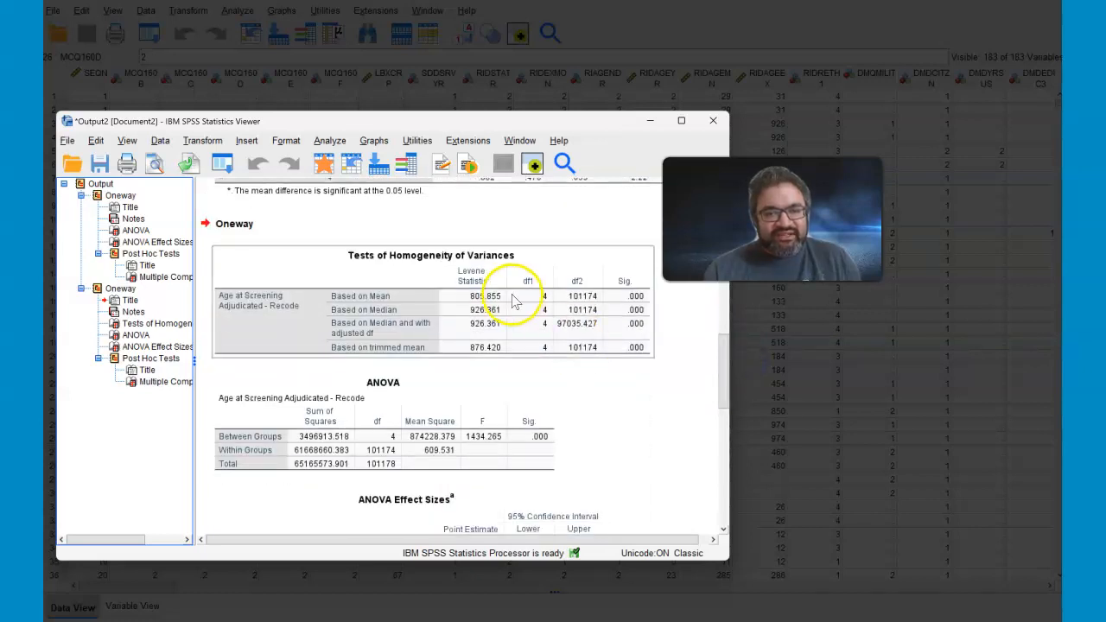
pyautogui.click(642, 297)
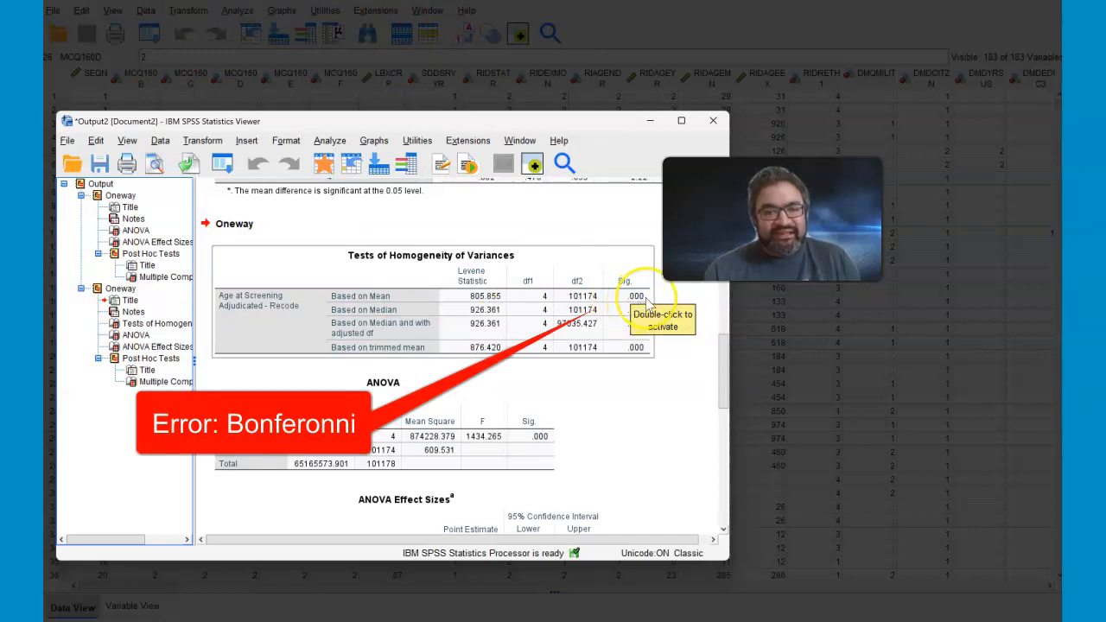
pyautogui.click(633, 296)
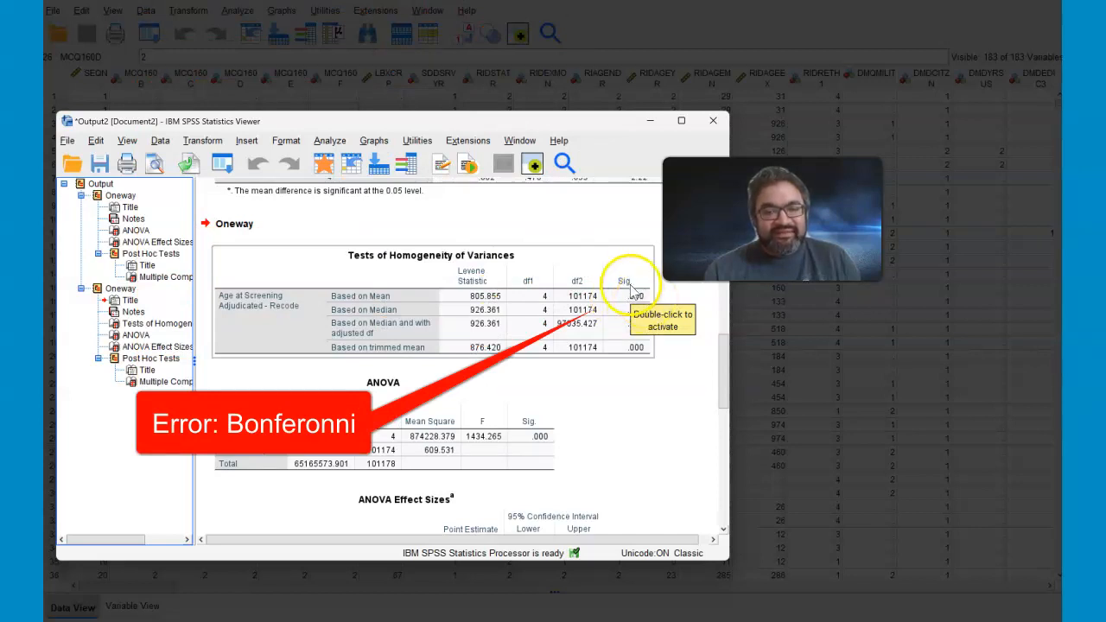